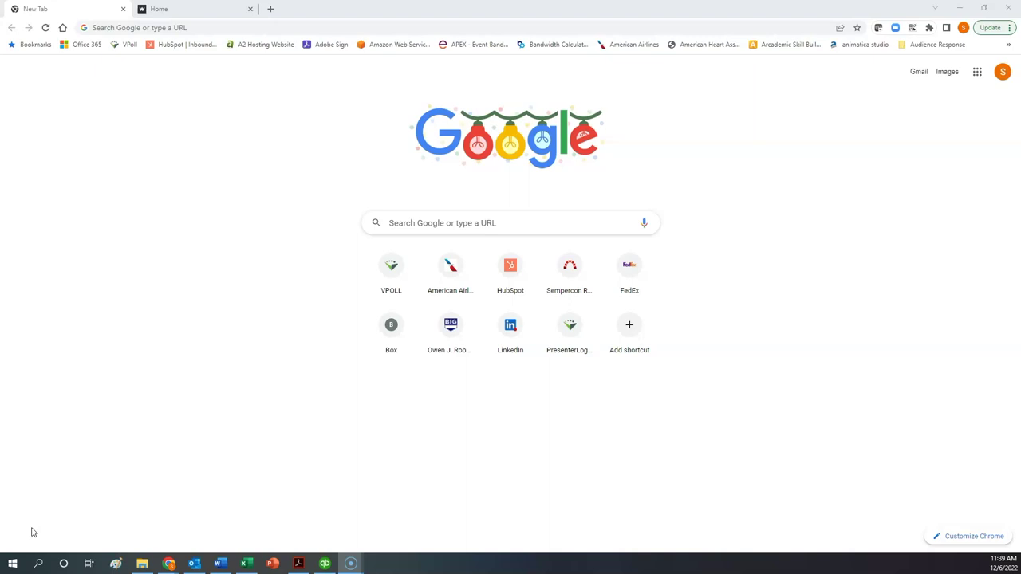
Focus the Chrome address bar on the New Tab page to enter a web address
click(142, 28)
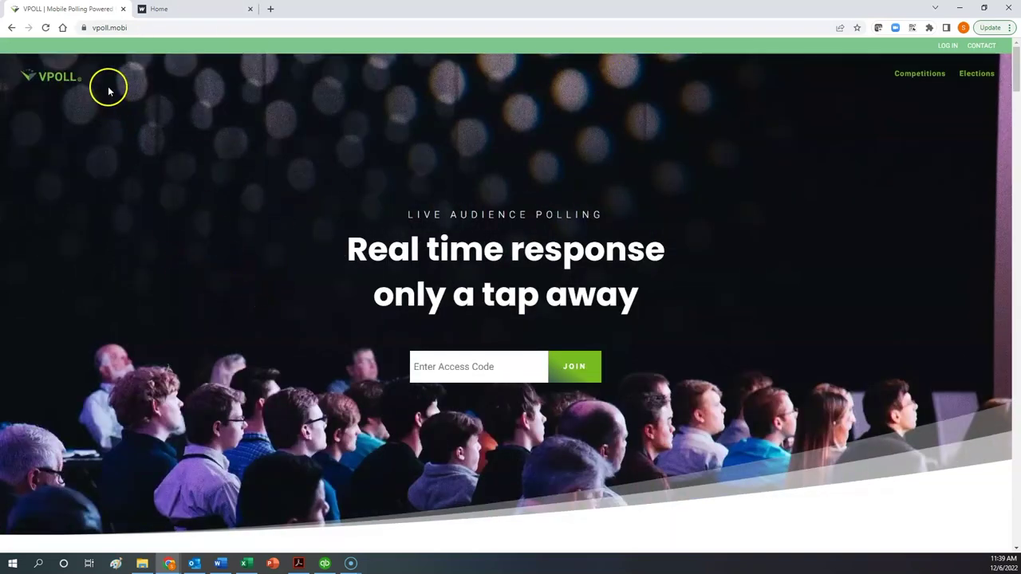
Compare the vpoll.webflow.io Home tab with vpoll.mobi, ending on the vpoll.mobi access-code page
click(188, 10)
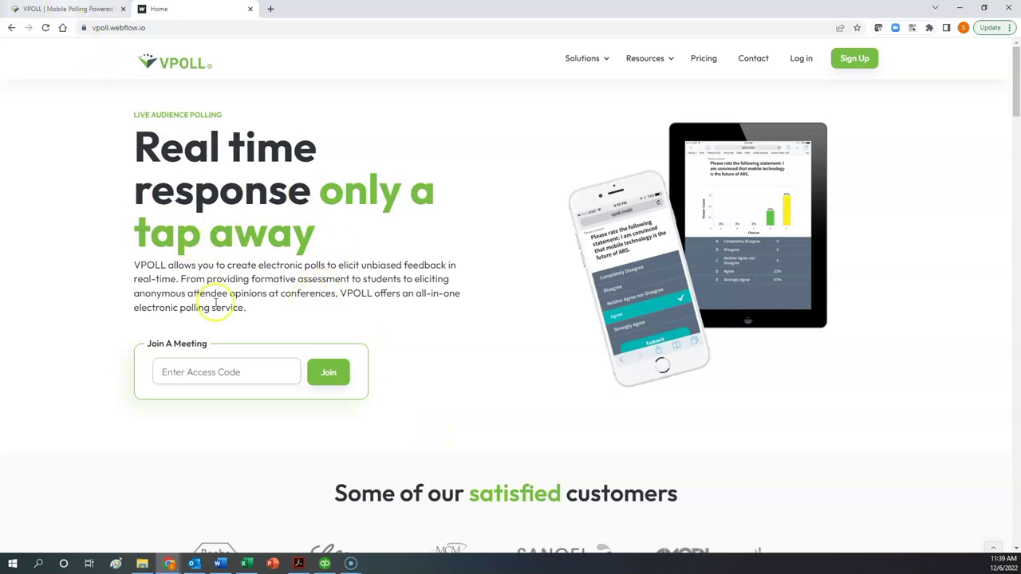
click(35, 12)
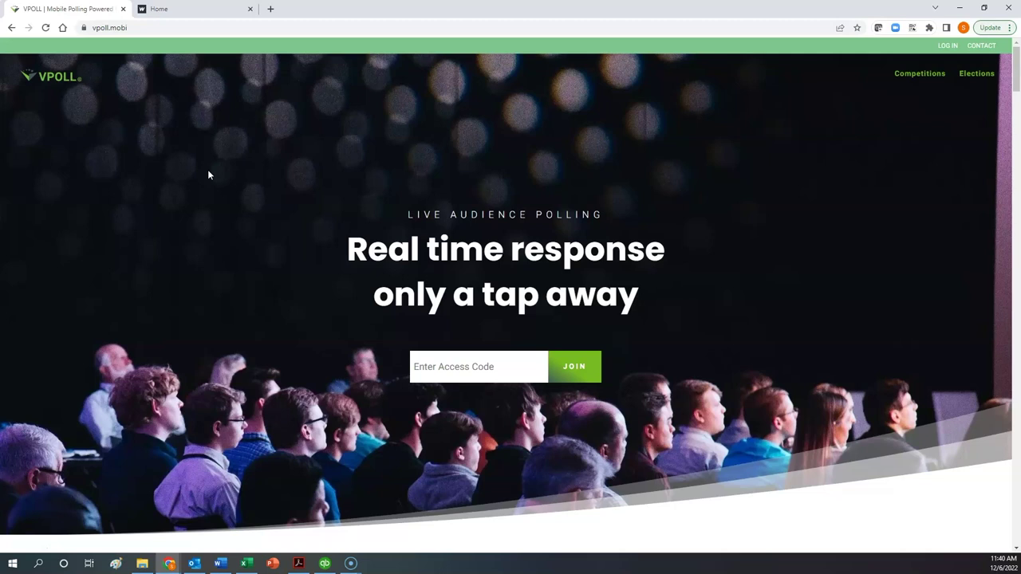
click(231, 201)
click(182, 9)
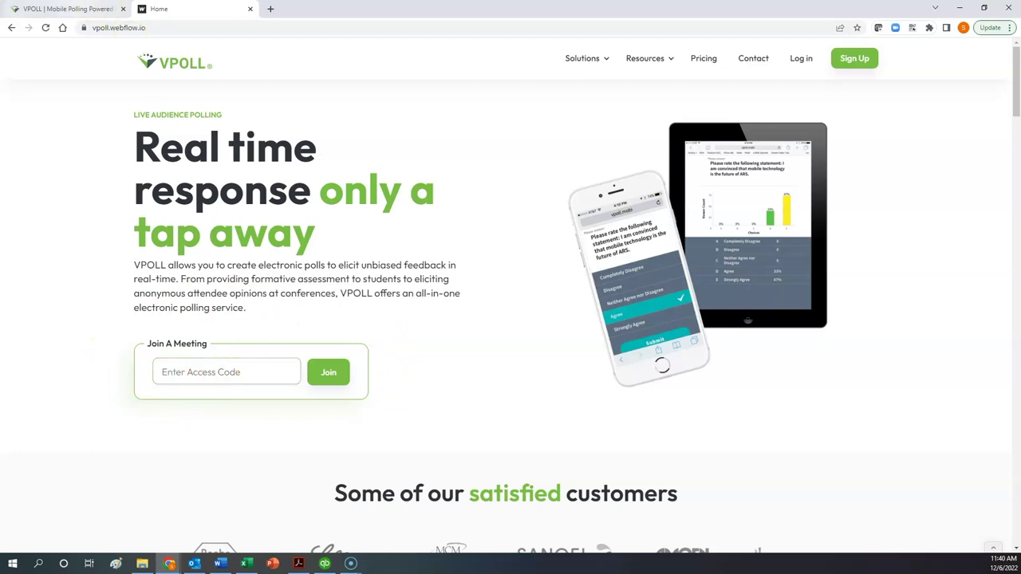
click(78, 11)
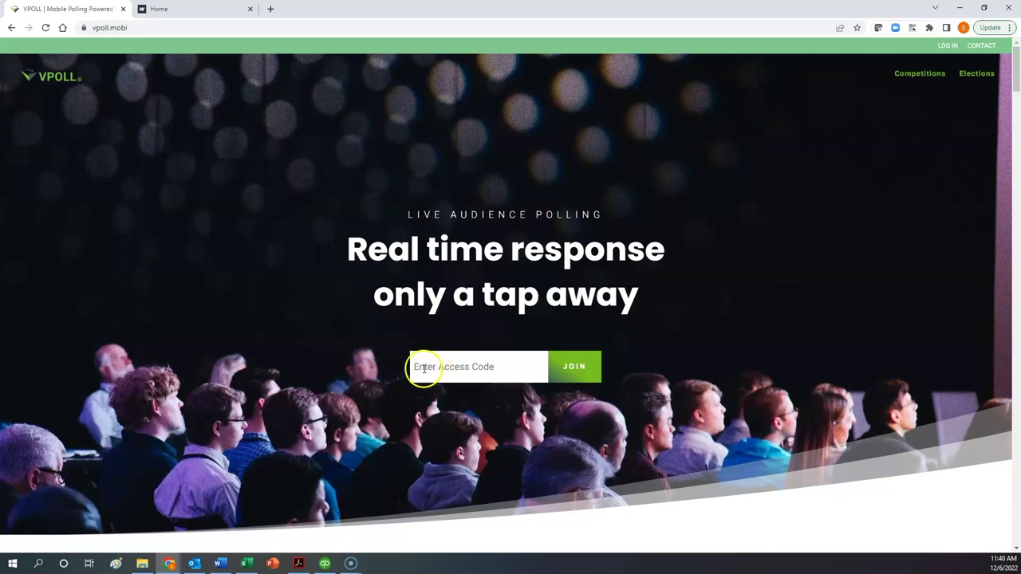
Enter the meeting access code with correct capitalisation and join the Diocese of Central Florida Election 2023
click(422, 368)
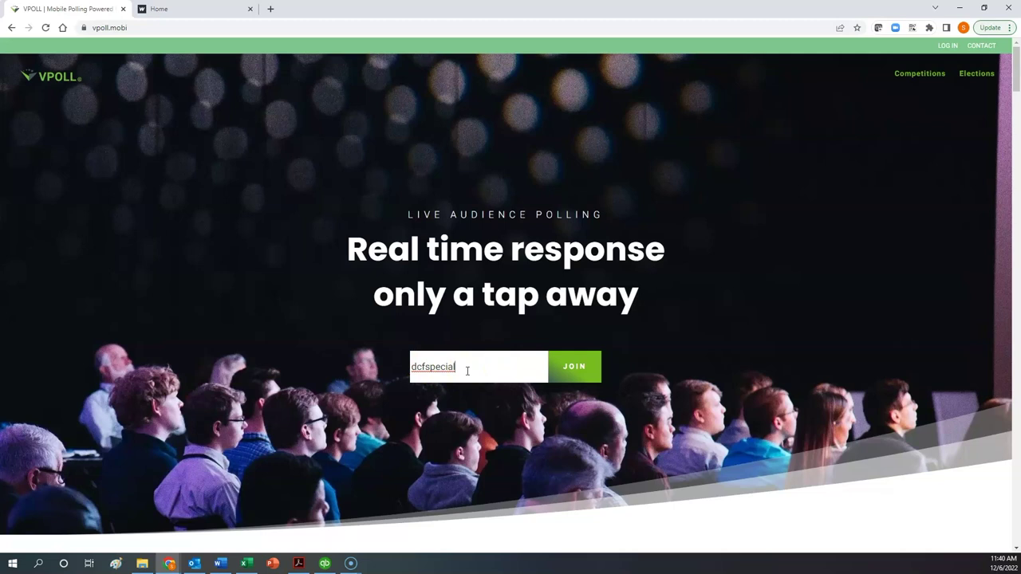
drag(467, 370, 370, 371)
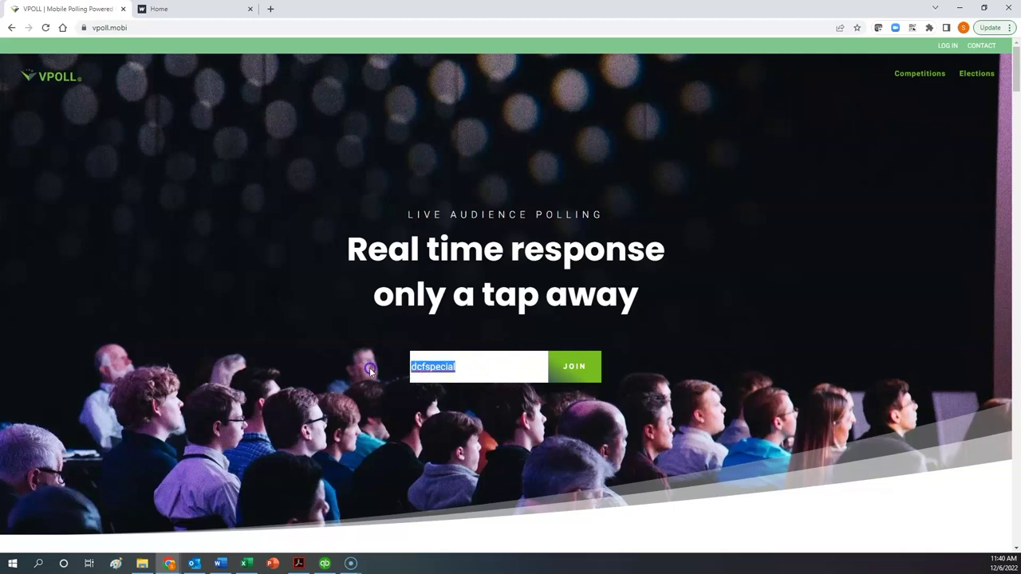
text(DCFSPECIAL)
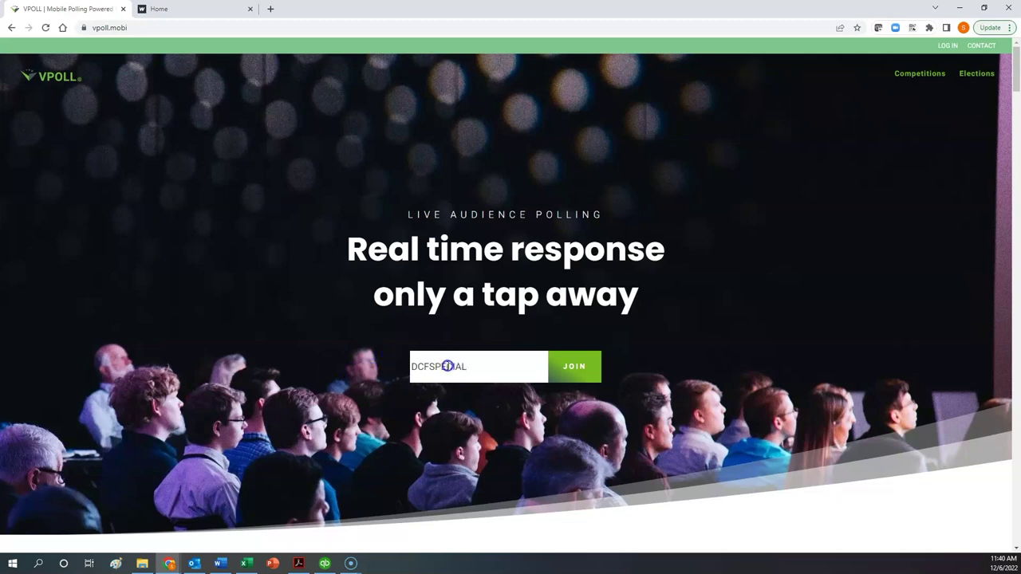
drag(434, 366, 494, 366)
text(pecial)
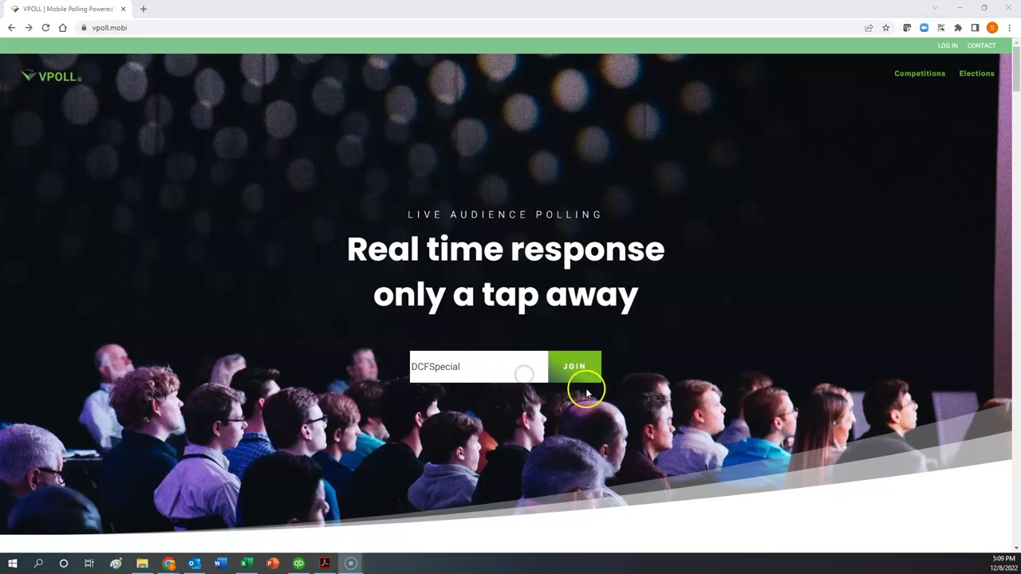
click(582, 369)
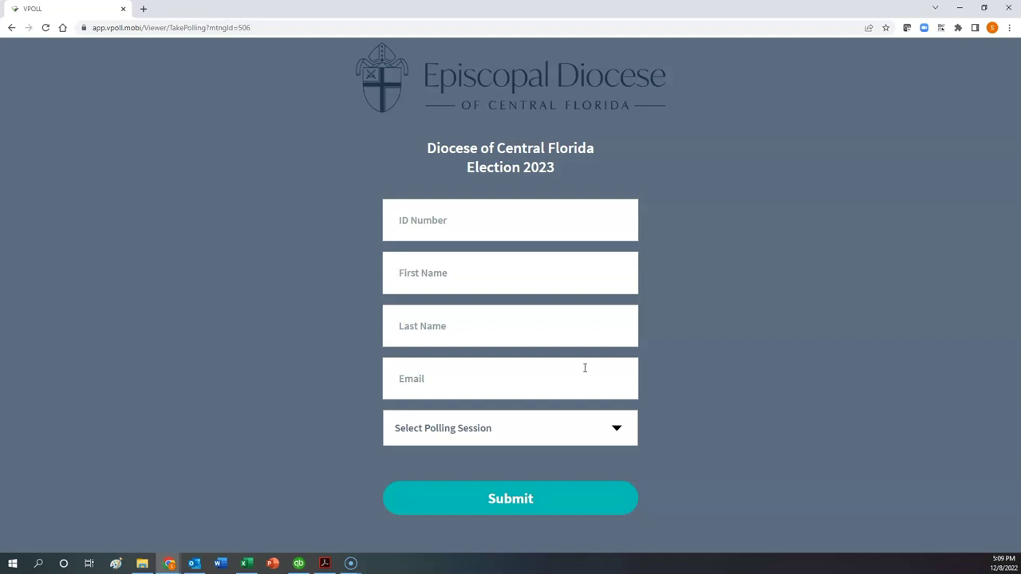
Fill in the voter's ID number, first name, last name and e-mail address
click(441, 239)
click(449, 229)
click(455, 223)
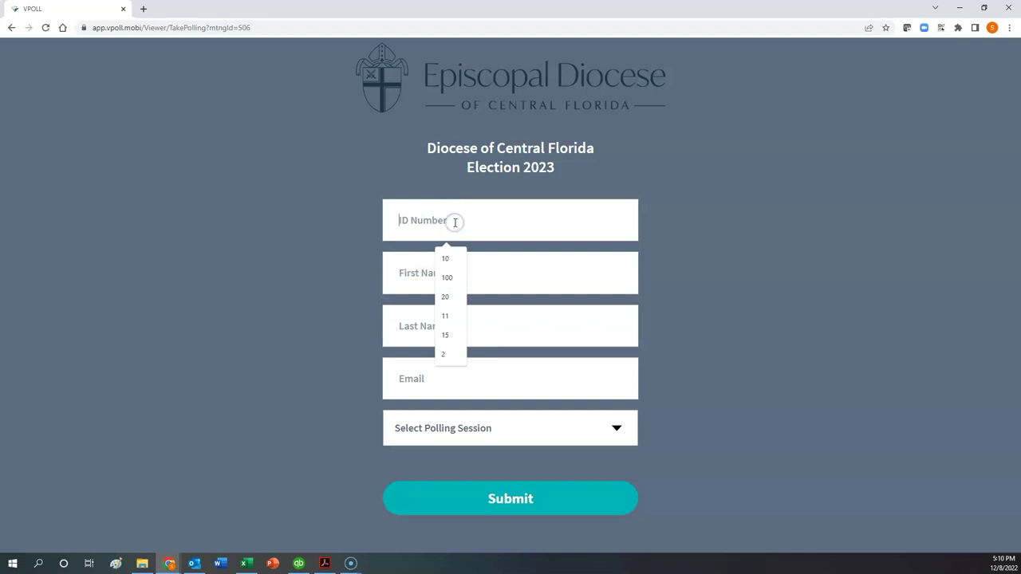
text(18)
key(Tab)
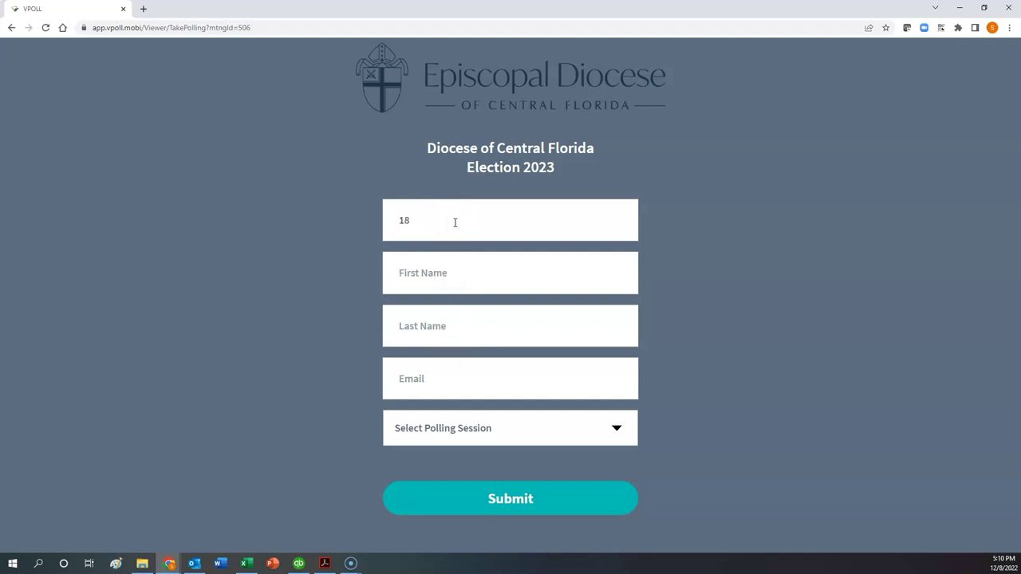
text(Scott)
key(Tab)
text(a)
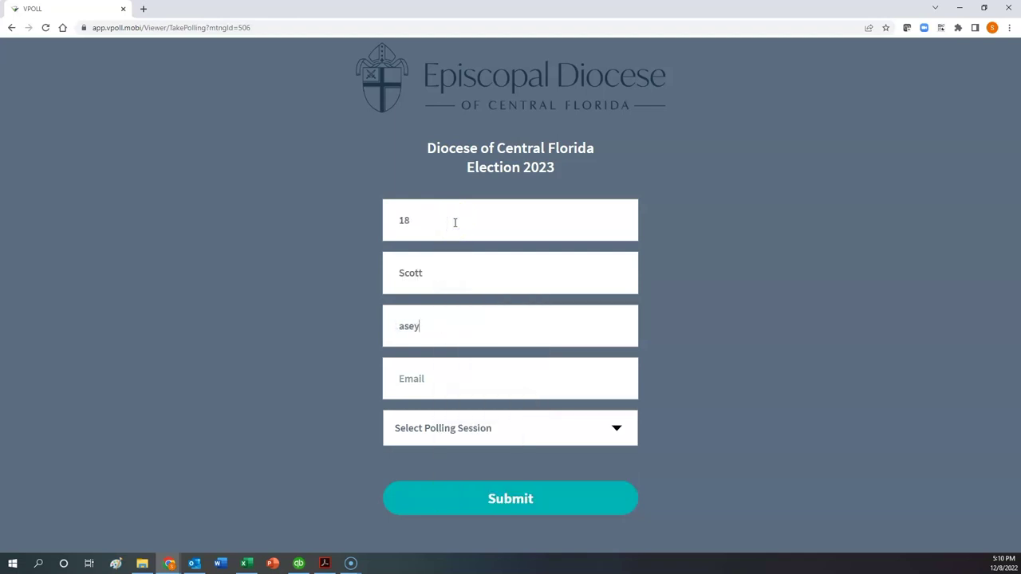
text(y)
key(Tab)
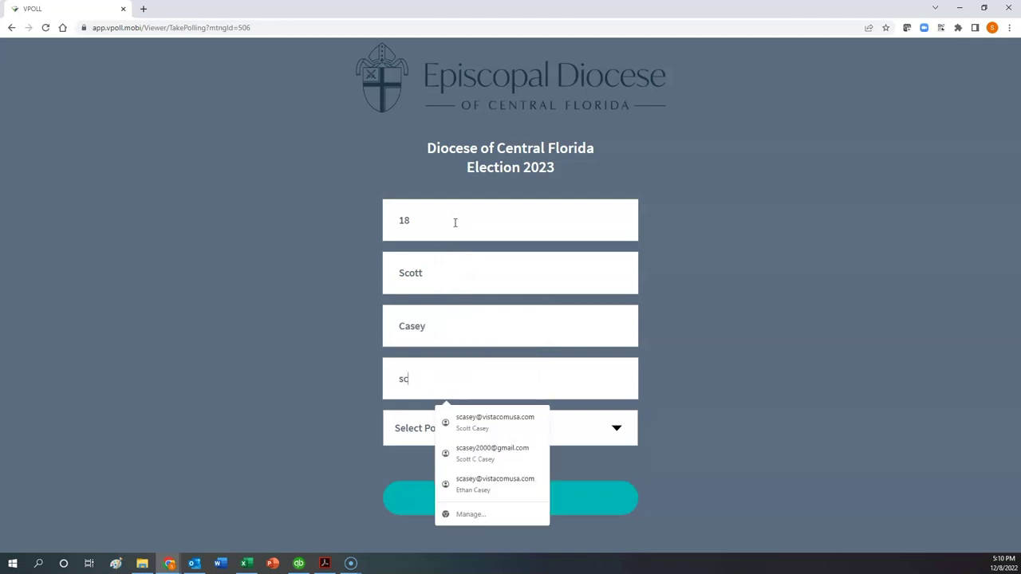
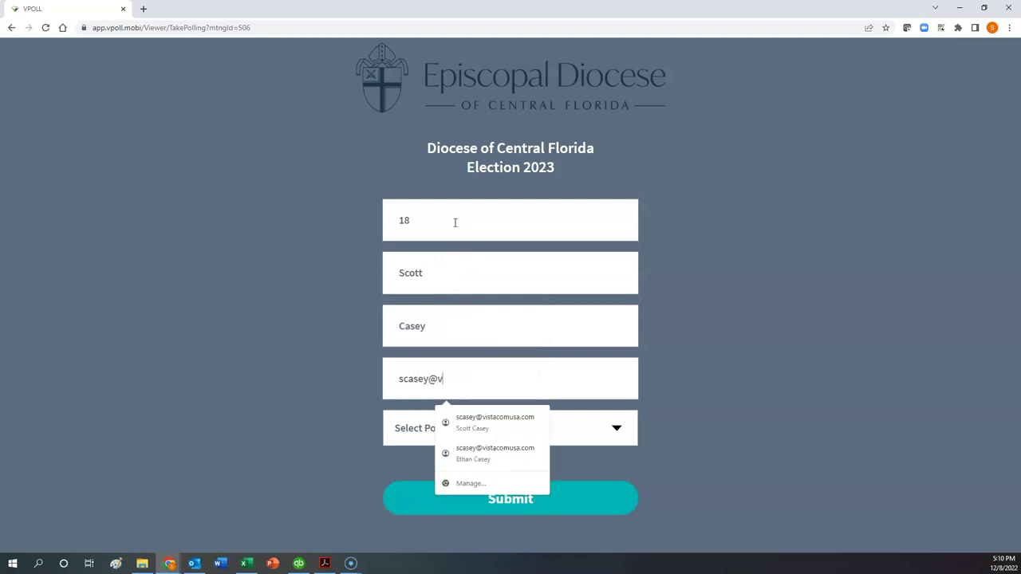
Choose the Bishop Special Electing Convention polling session and submit the form
click(587, 437)
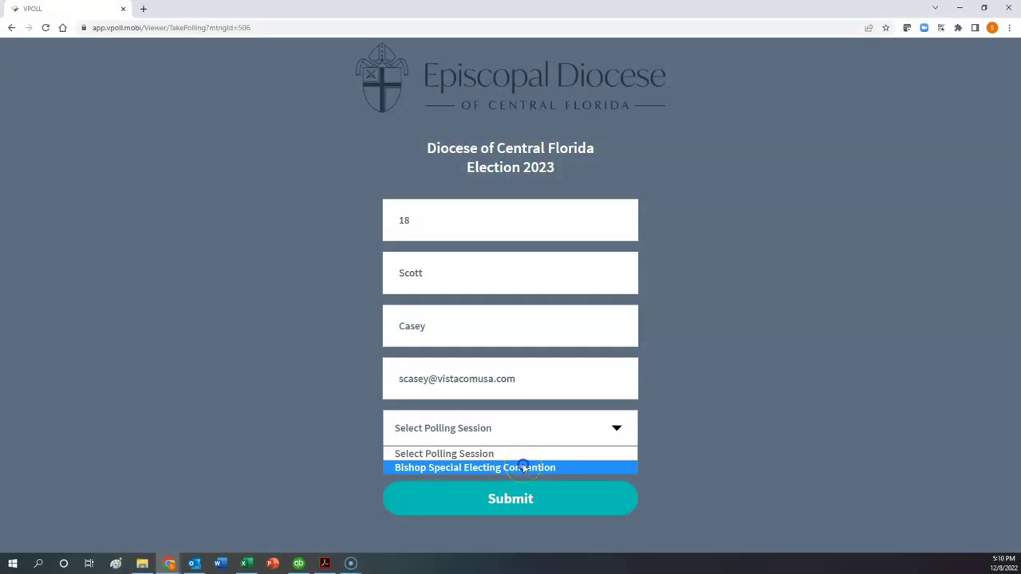
click(524, 468)
click(512, 499)
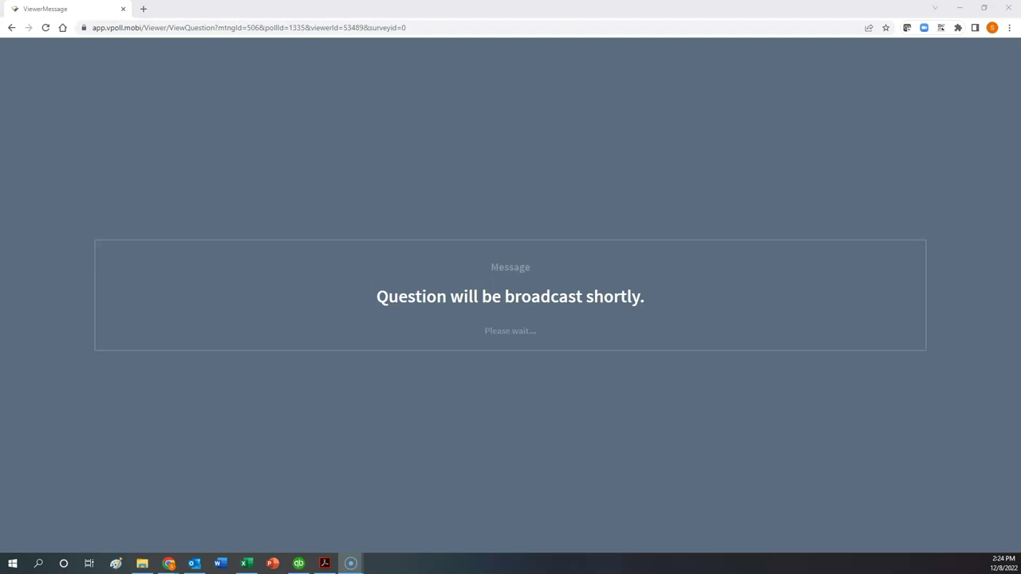
Toggle the Ballot 1 candidates, leaving only St. Nicholas checked
click(364, 461)
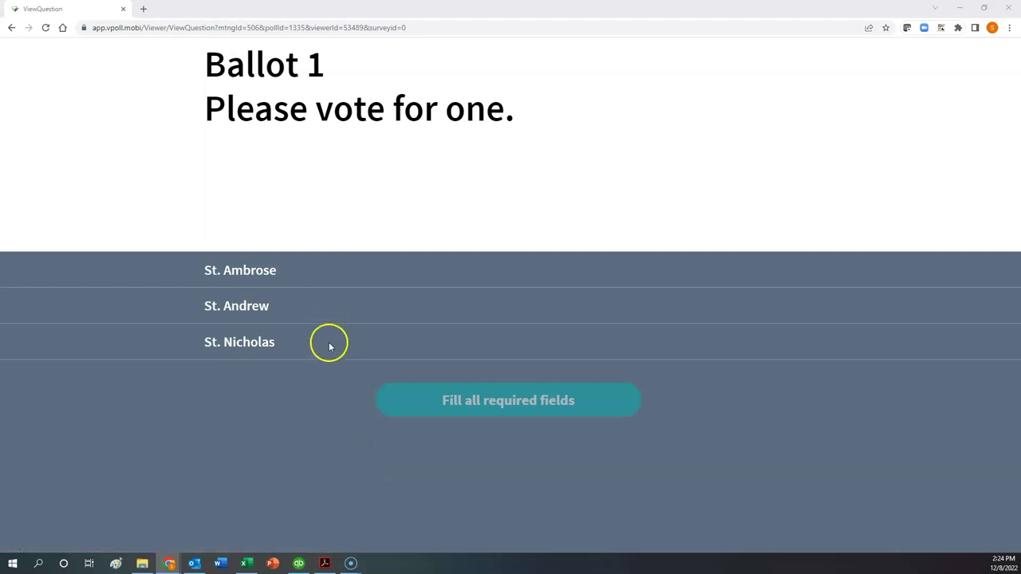
click(339, 312)
click(339, 312)
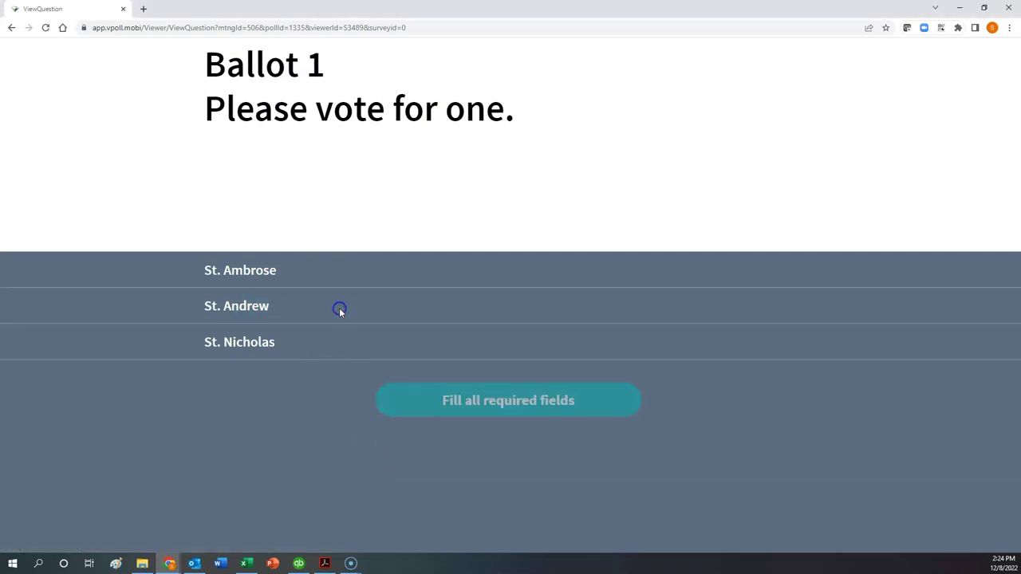
click(342, 352)
click(343, 353)
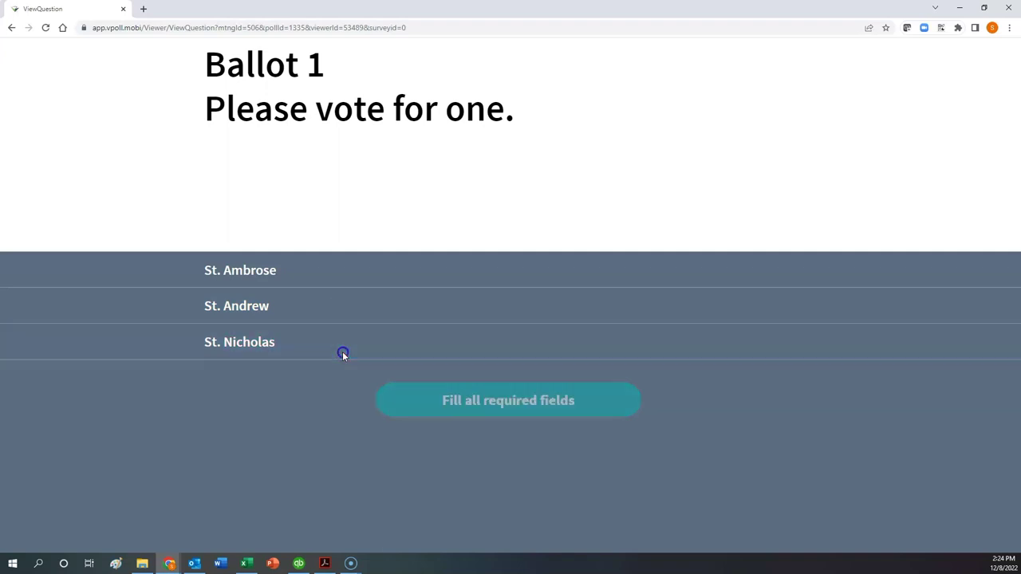
click(344, 270)
click(346, 271)
click(338, 307)
click(339, 309)
click(342, 345)
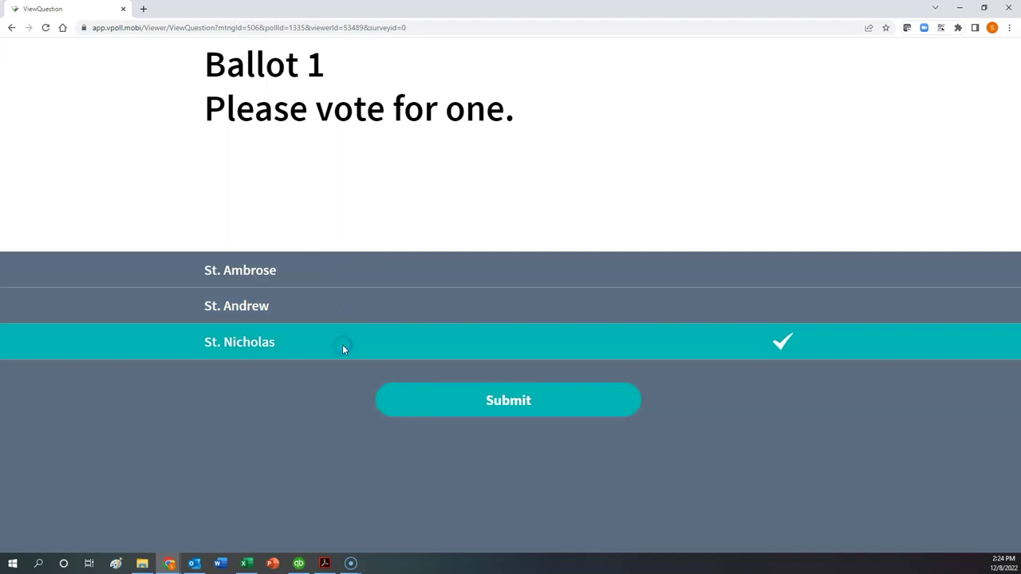
Submit the Ballot 1 vote for St. Nicholas
click(508, 401)
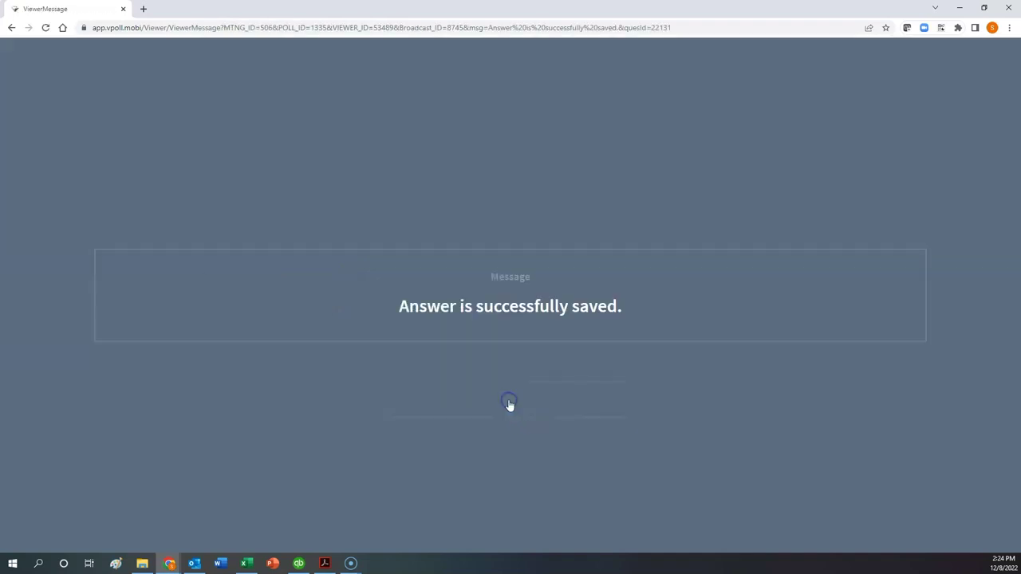